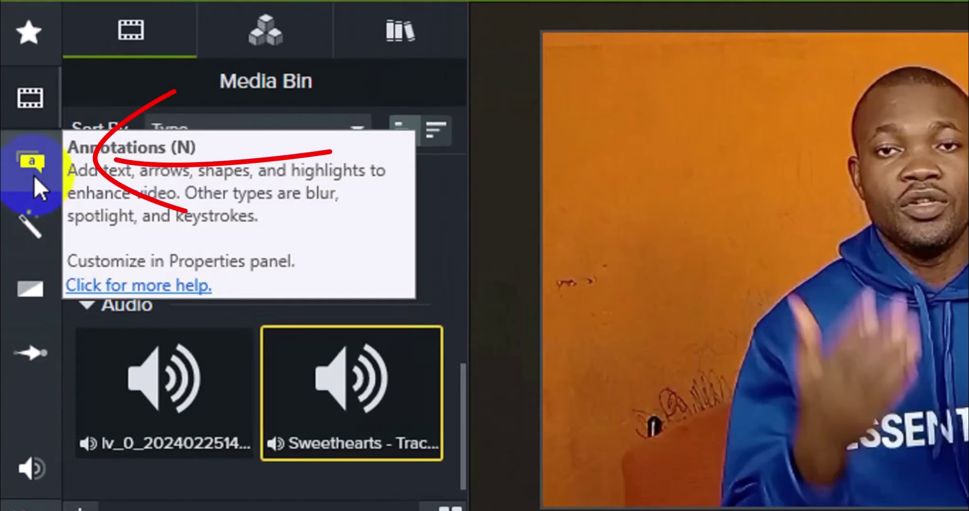
Step: Add a plain ABC callout on Track 6, lengthen its clip, and move it to X 561.3, Y 196.0
click(34, 175)
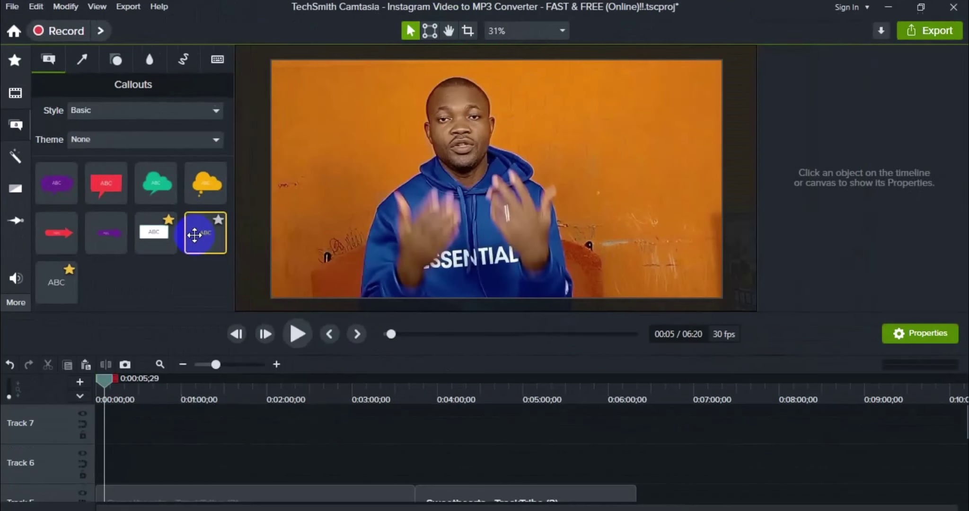
double_click(194, 235)
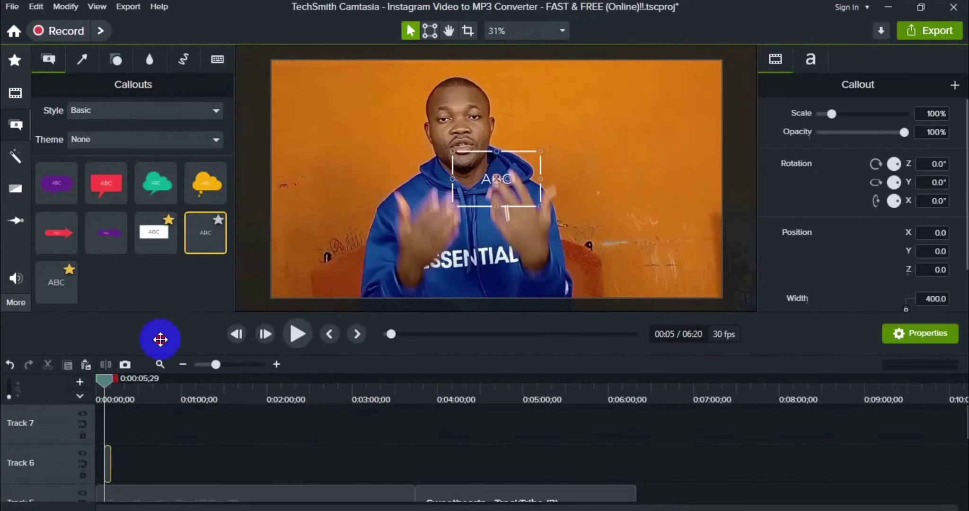
drag(109, 472, 133, 471)
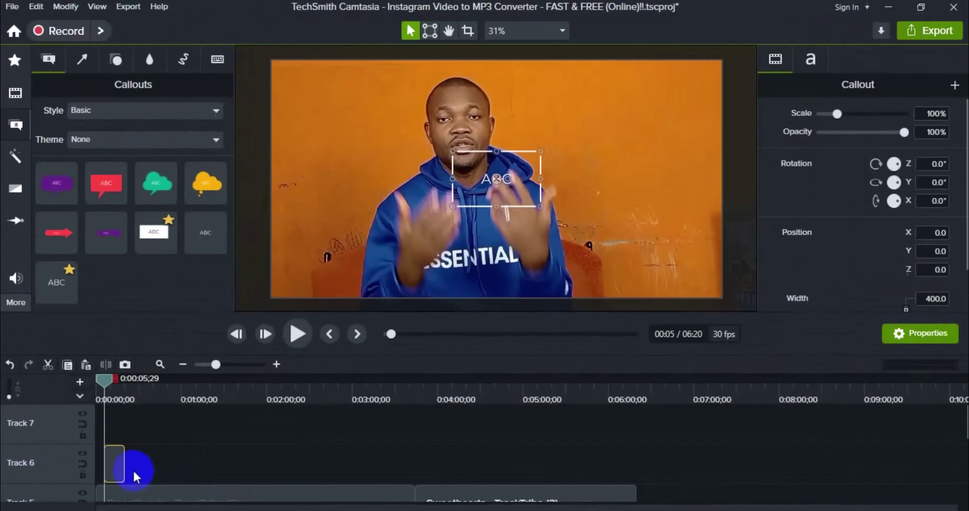
drag(498, 178, 622, 137)
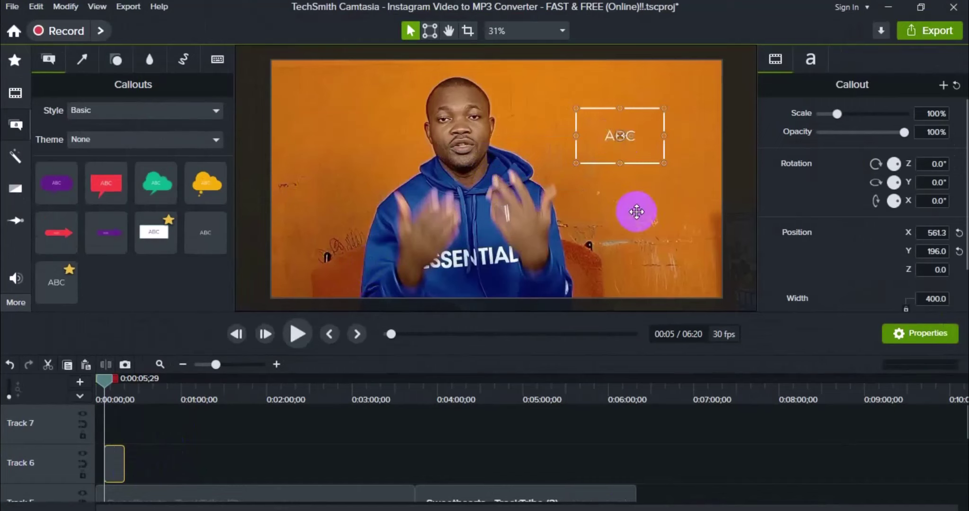
Step: Replace the callout's ABC placeholder with the word 'Outline', shown in Montserrat Regular size 64
click(225, 468)
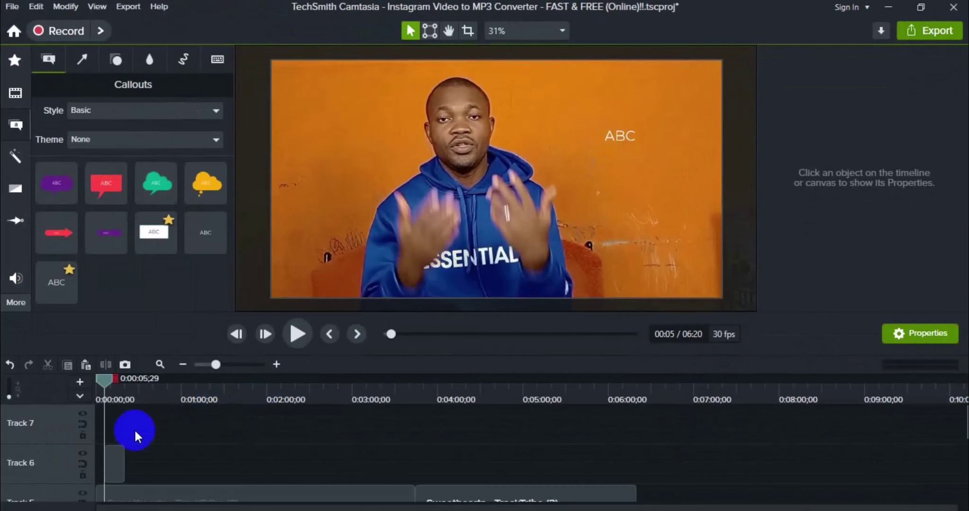
click(119, 458)
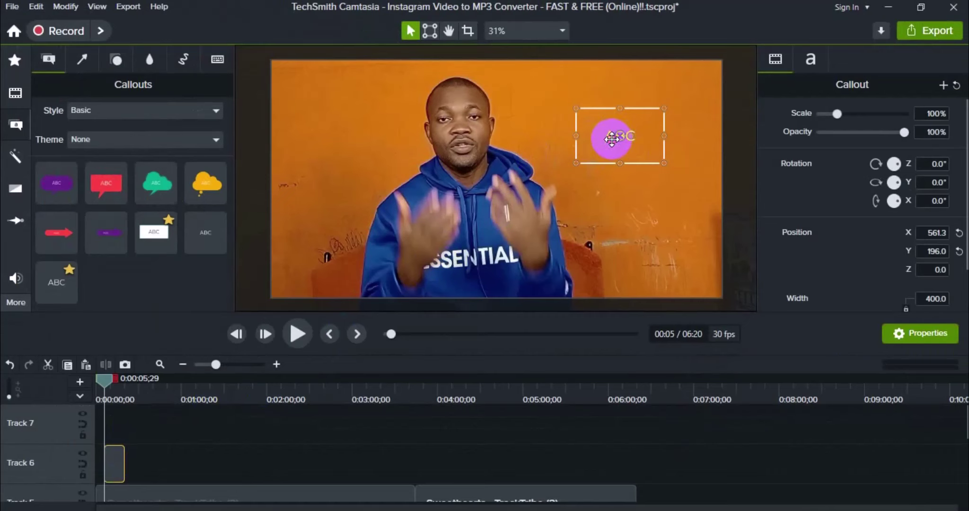
double_click(612, 137)
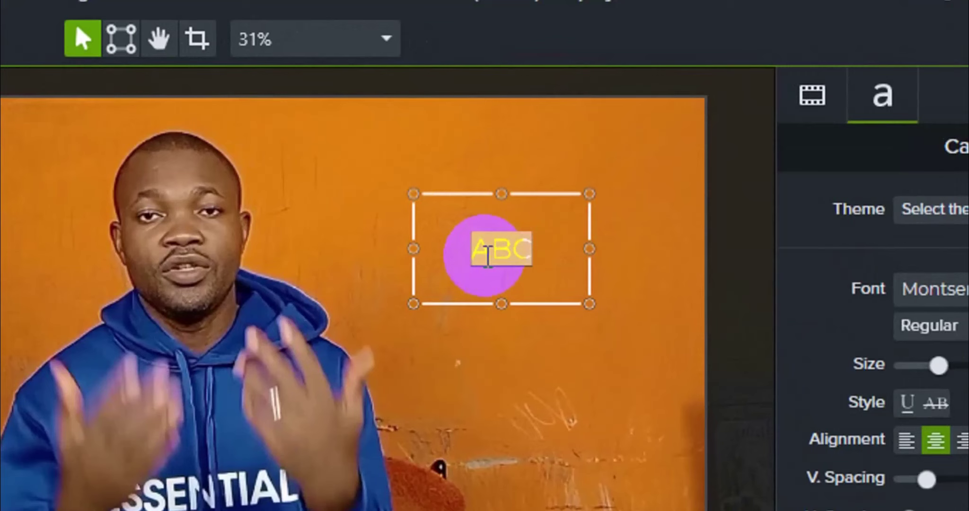
text(a)
key(BackSpace)
text(Outli)
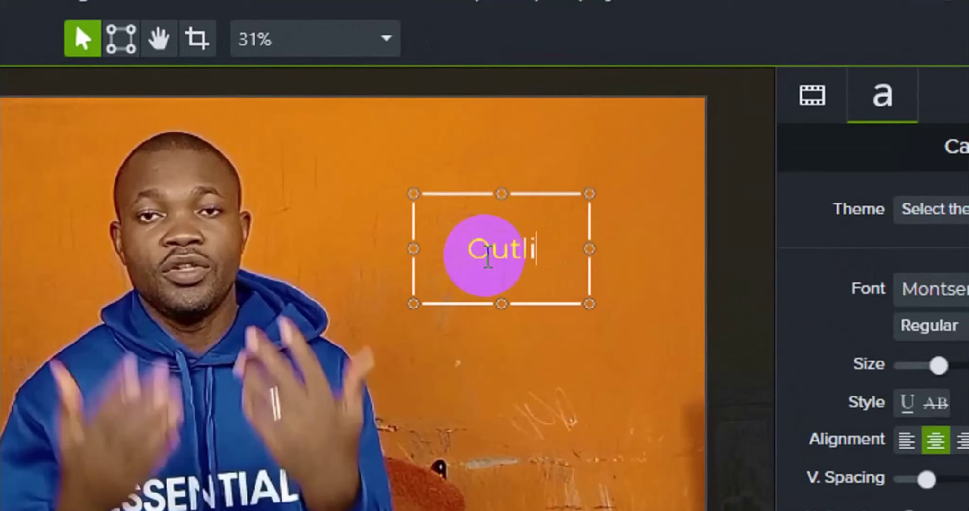
text(ne)
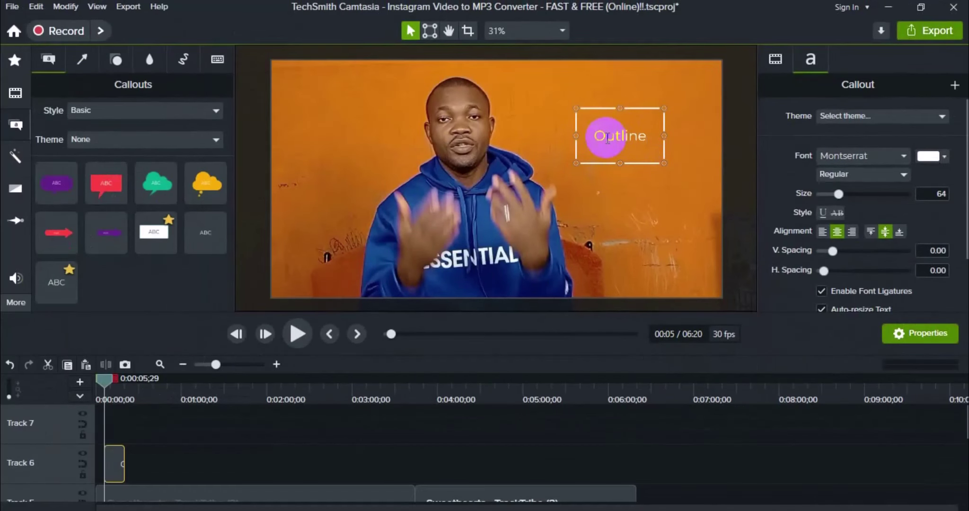
double_click(607, 138)
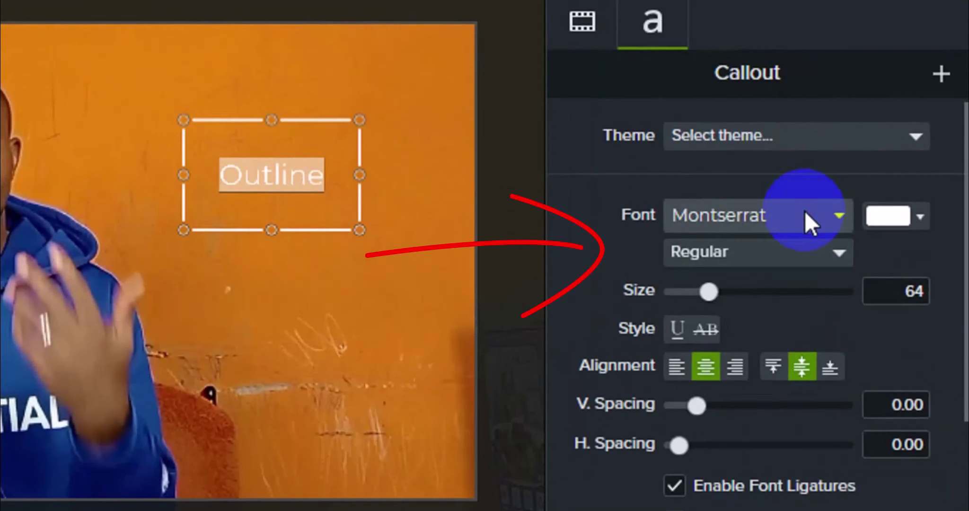
Step: Set the 'Outline' callout text to Roboto Regular at size 165
click(804, 211)
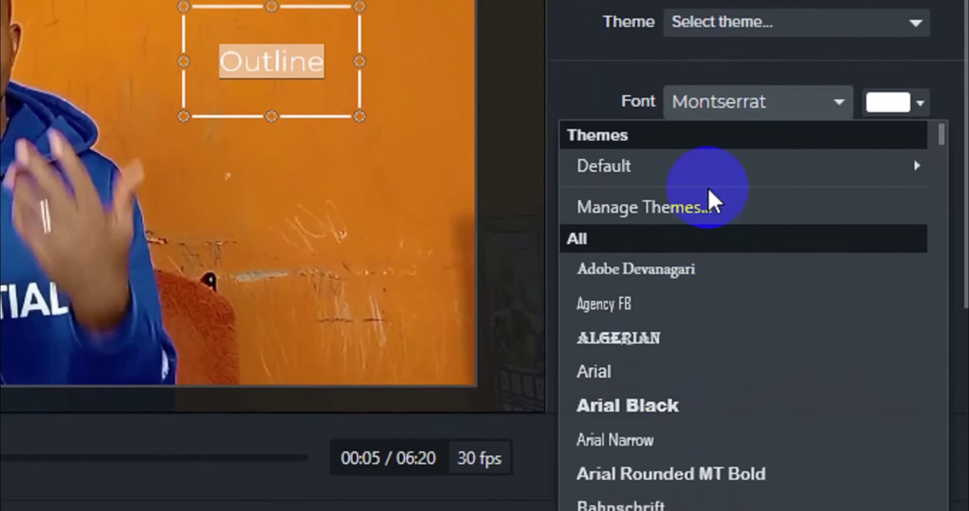
click(763, 100)
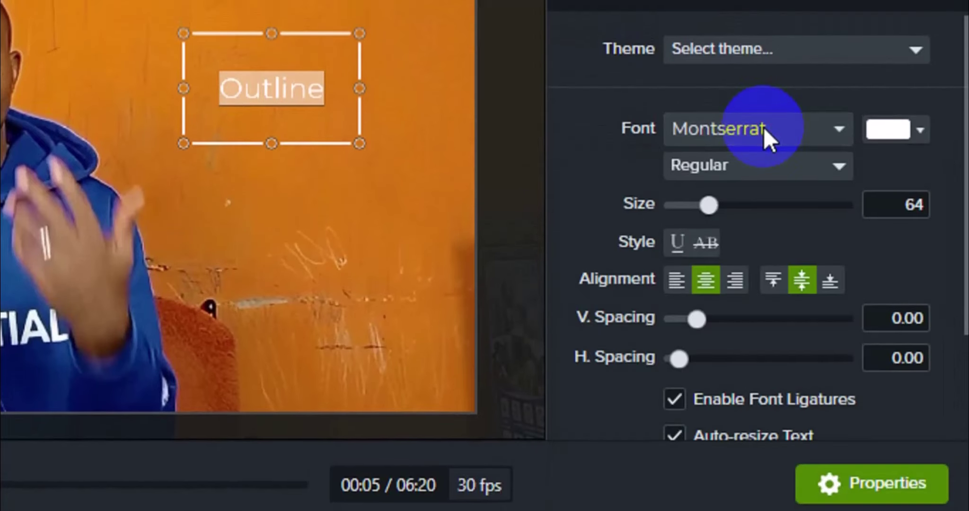
click(756, 130)
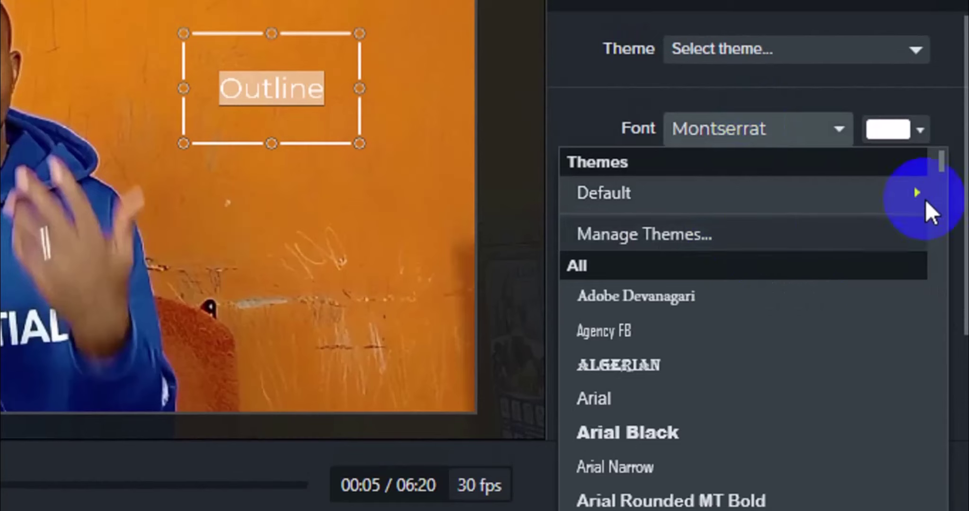
drag(937, 162, 940, 470)
mouse_move(940, 423)
mouse_down()
mouse_move(941, 387)
mouse_move(940, 409)
mouse_up()
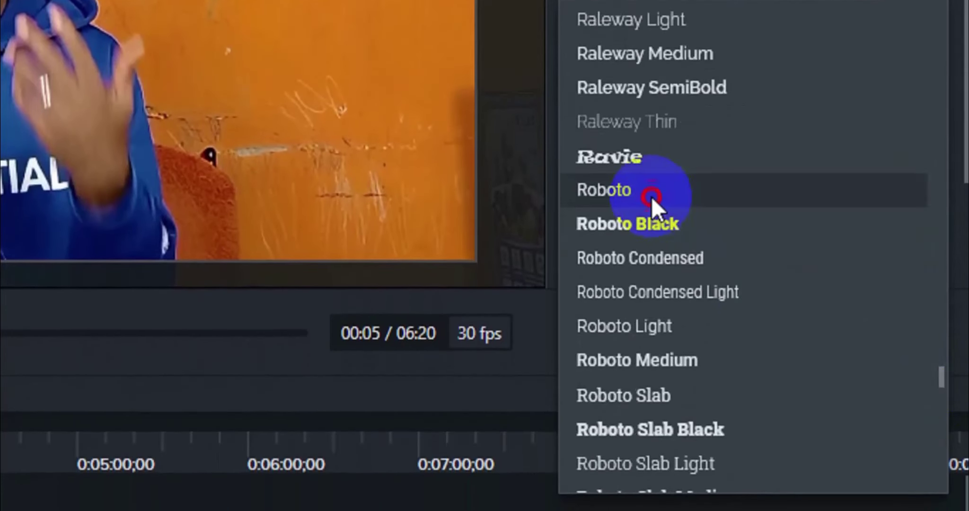
click(652, 197)
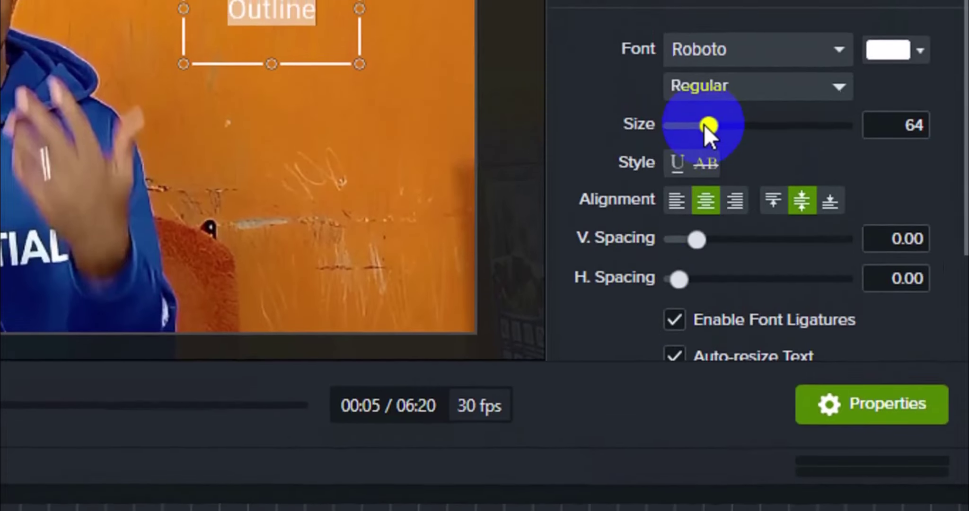
drag(703, 127, 773, 128)
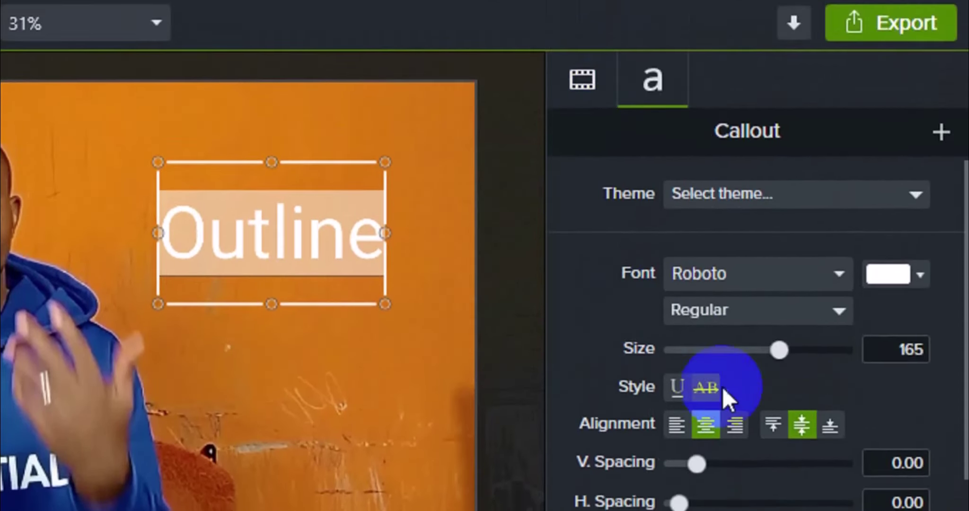
click(914, 285)
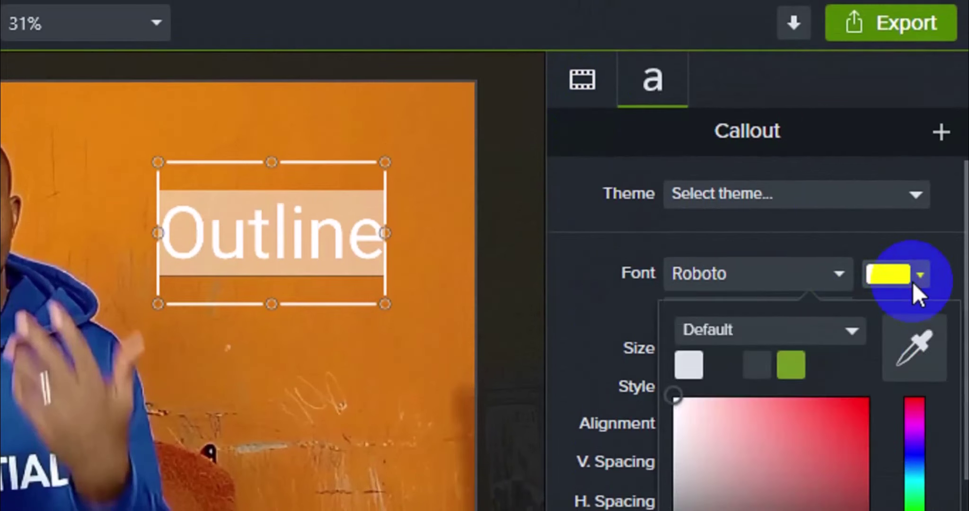
click(913, 282)
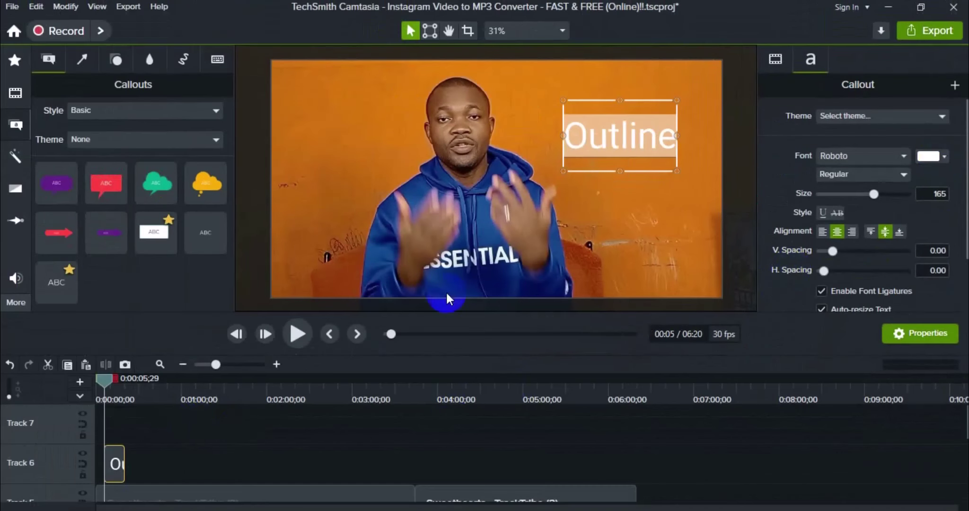
click(588, 135)
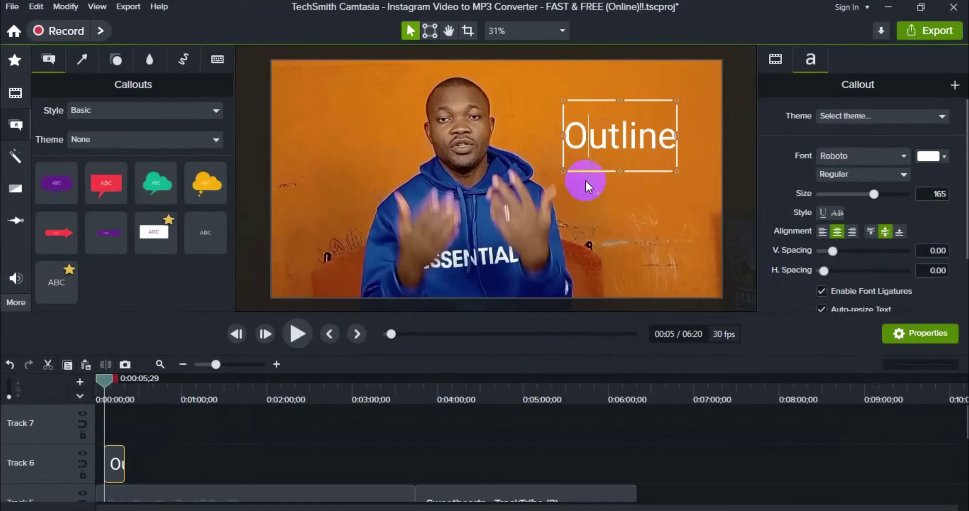
key(ctrl+a)
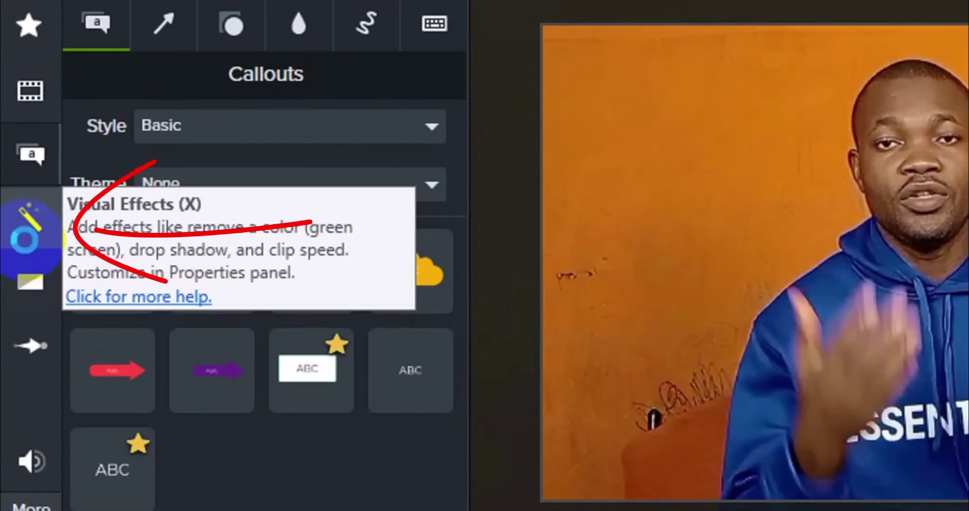
Step: Apply a white Border visual effect, thickness 1, to the Outline callout clip on Track 6
click(26, 240)
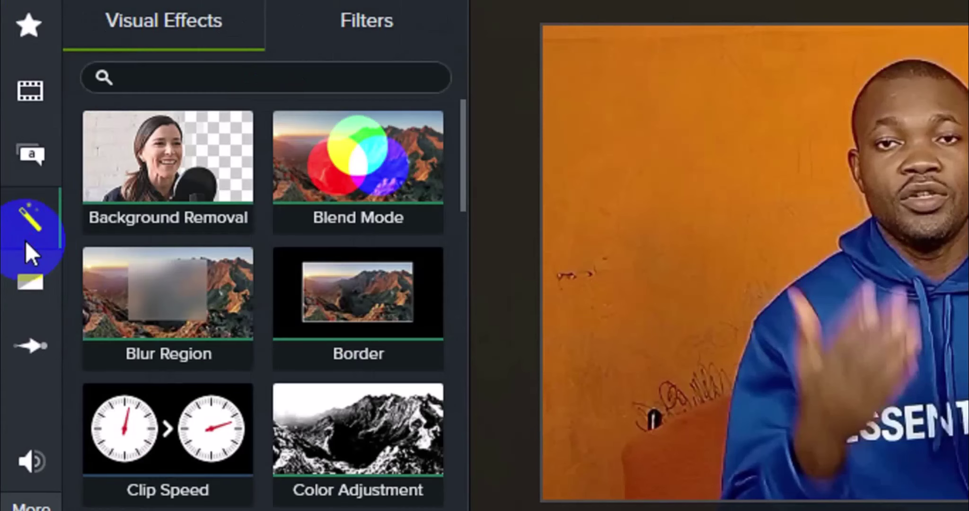
click(366, 275)
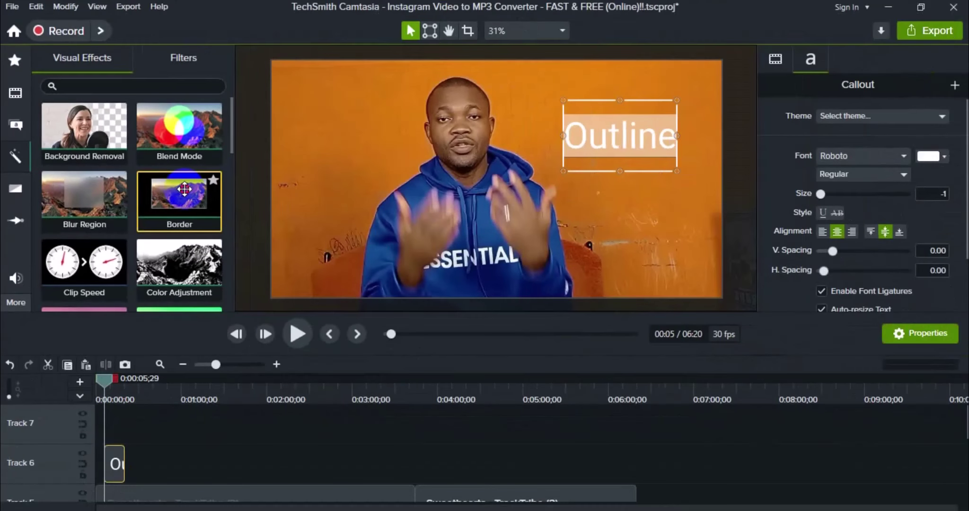
drag(246, 214, 173, 402)
drag(130, 331, 116, 461)
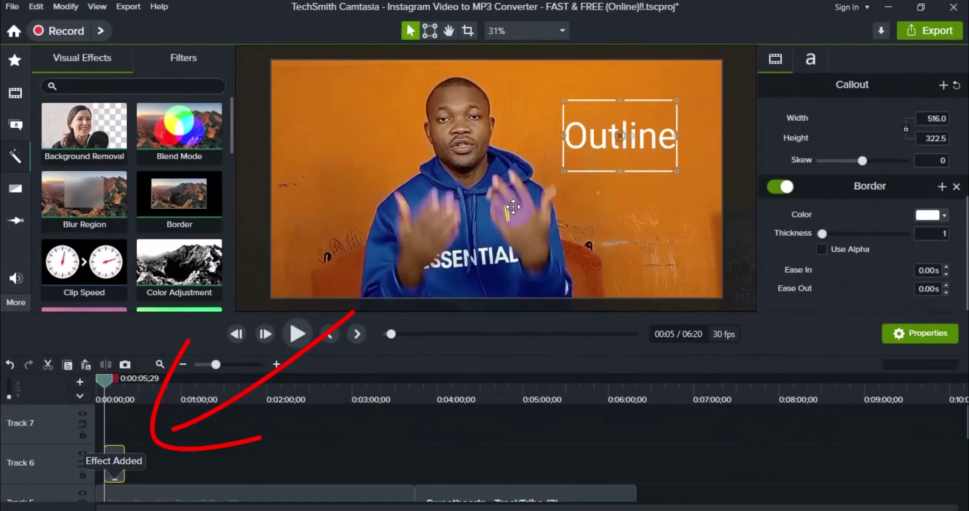
click(610, 205)
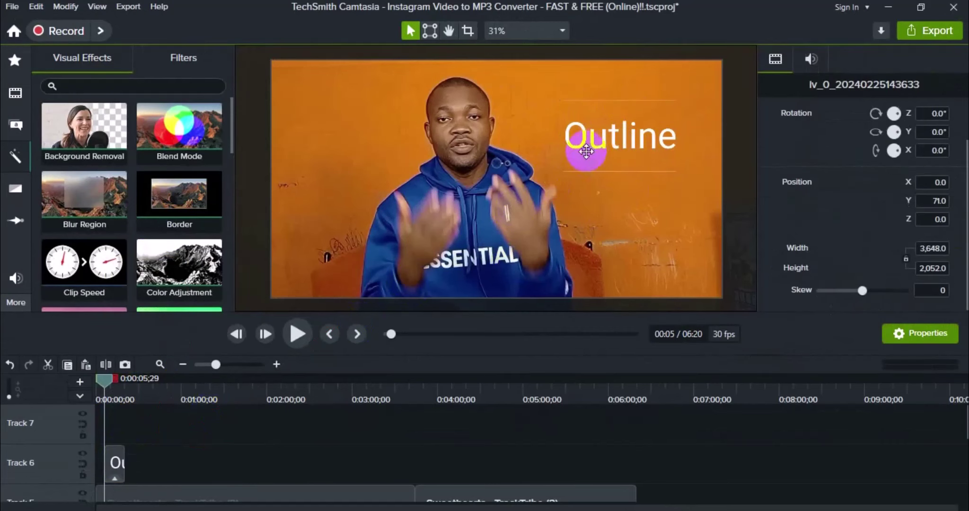
Step: Change the callout's border colour to red (F30404) and its thickness to 7
click(603, 145)
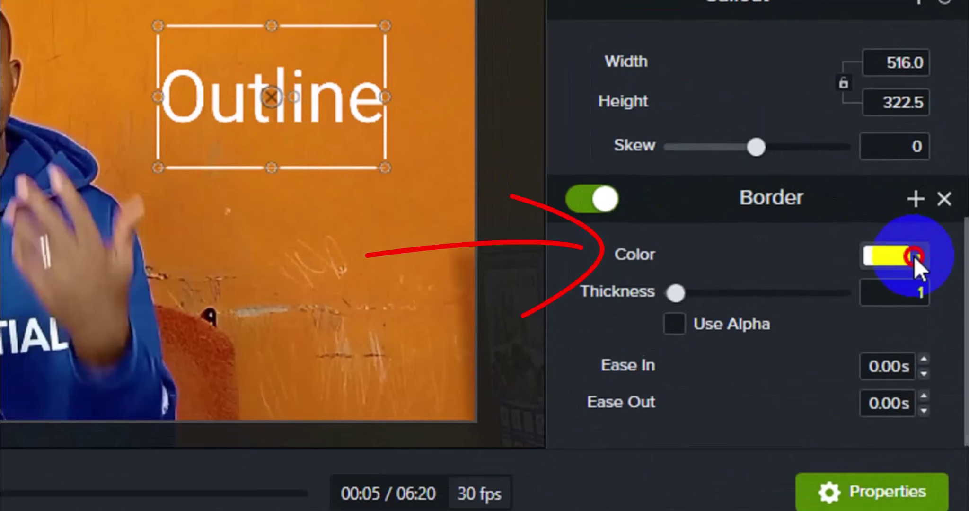
click(914, 257)
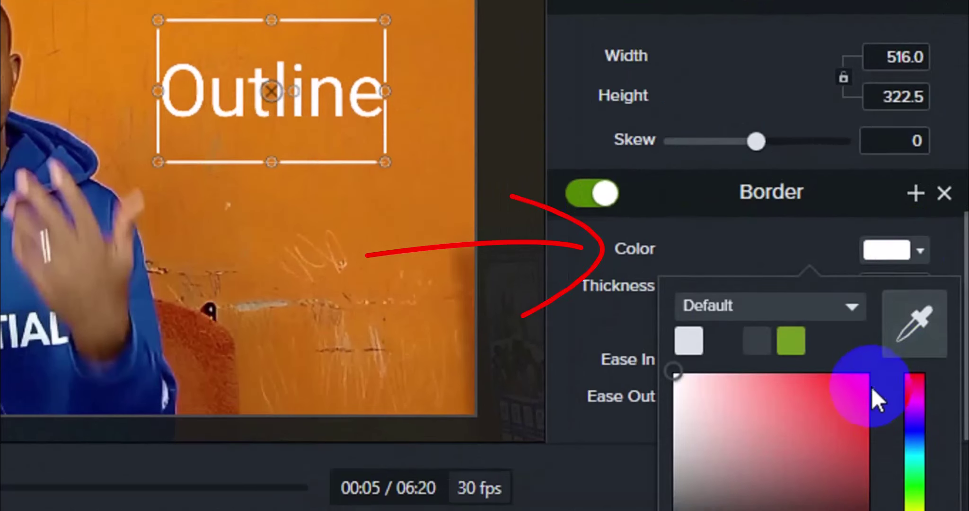
click(869, 380)
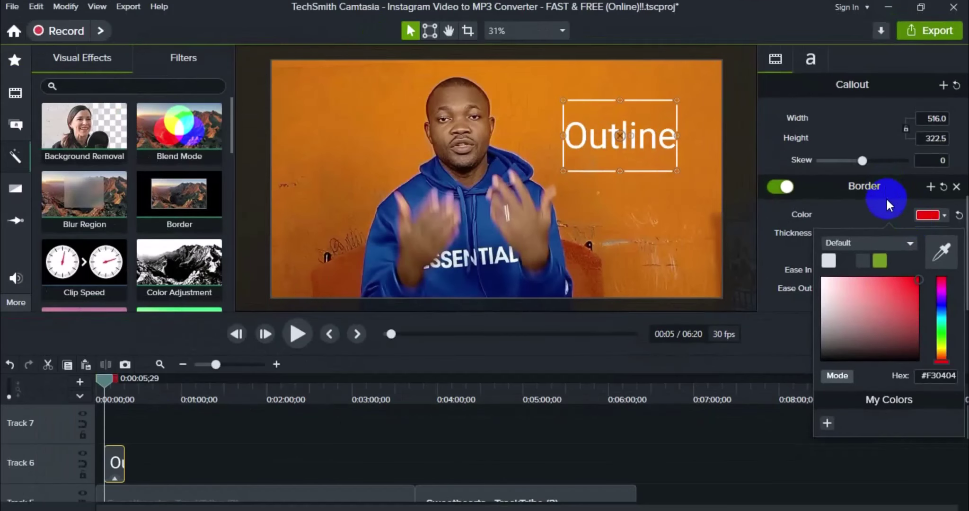
click(885, 196)
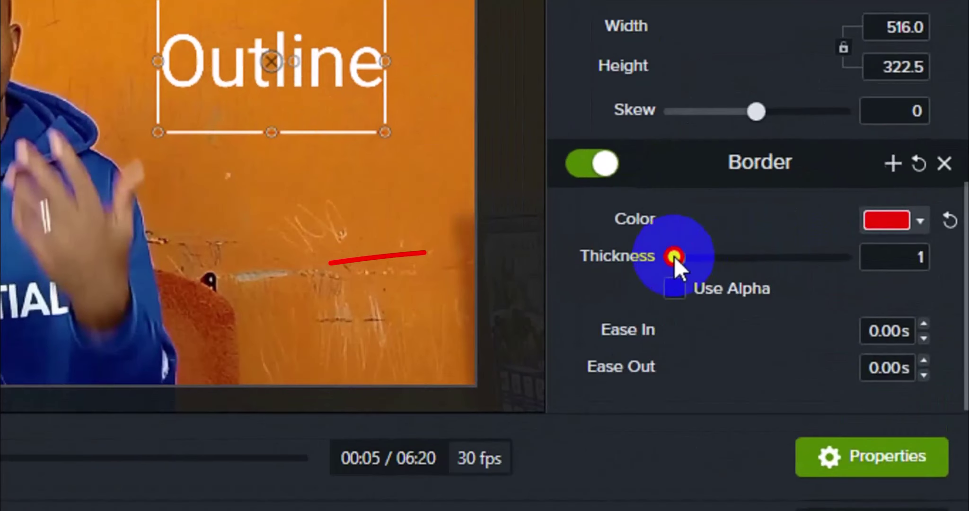
drag(822, 233, 823, 234)
drag(678, 258, 690, 258)
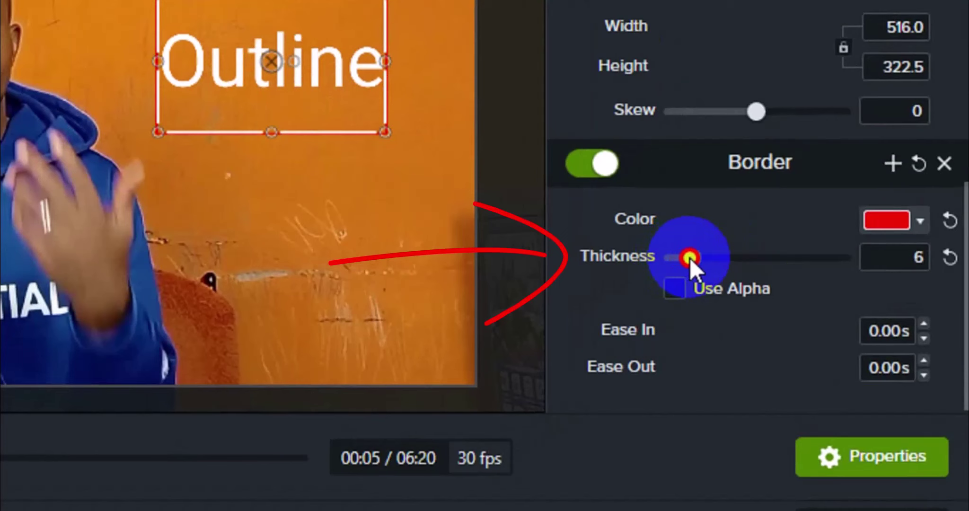
drag(691, 259, 692, 259)
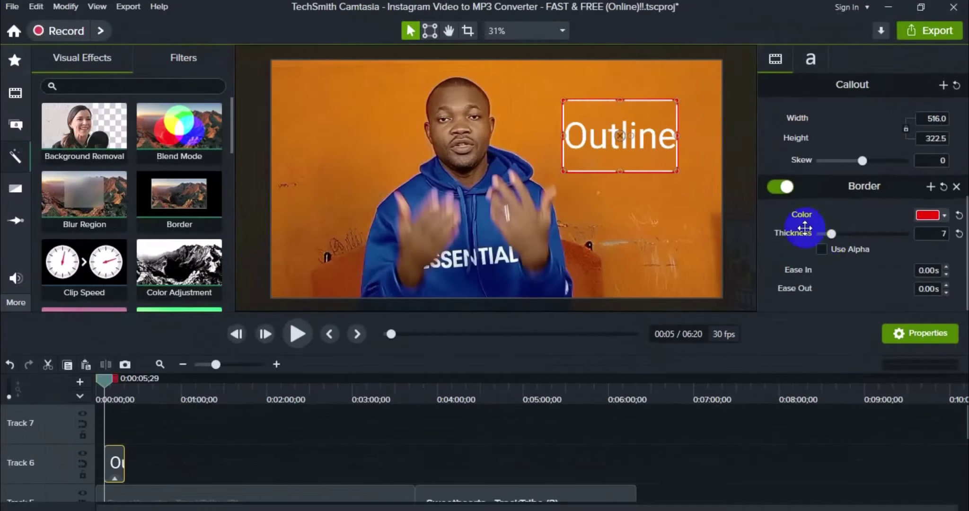
Step: Enable Use Alpha so the border traces the letters, and raise border thickness to 11
click(612, 228)
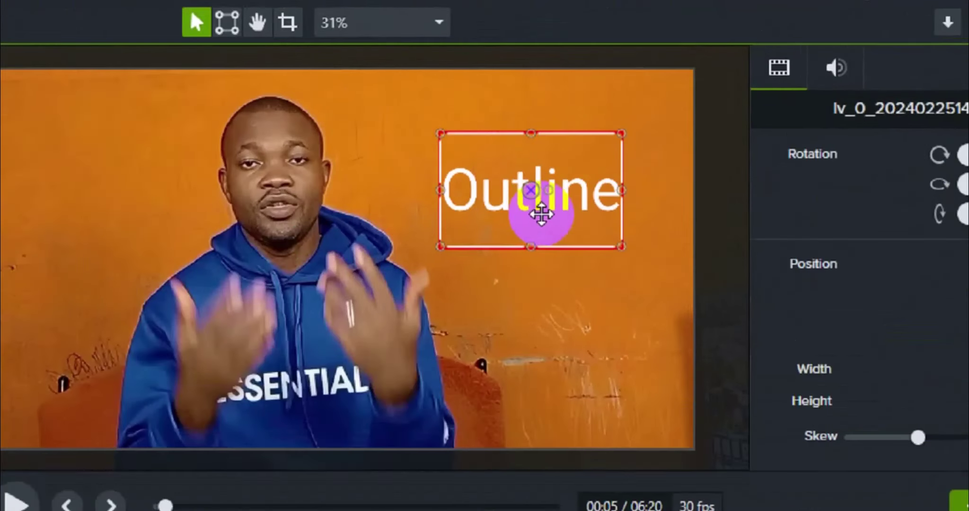
click(627, 150)
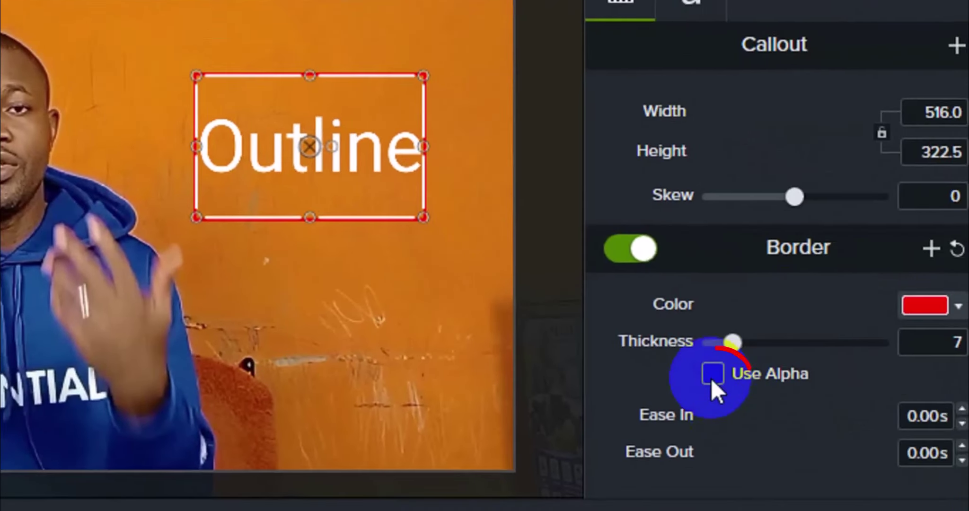
click(862, 407)
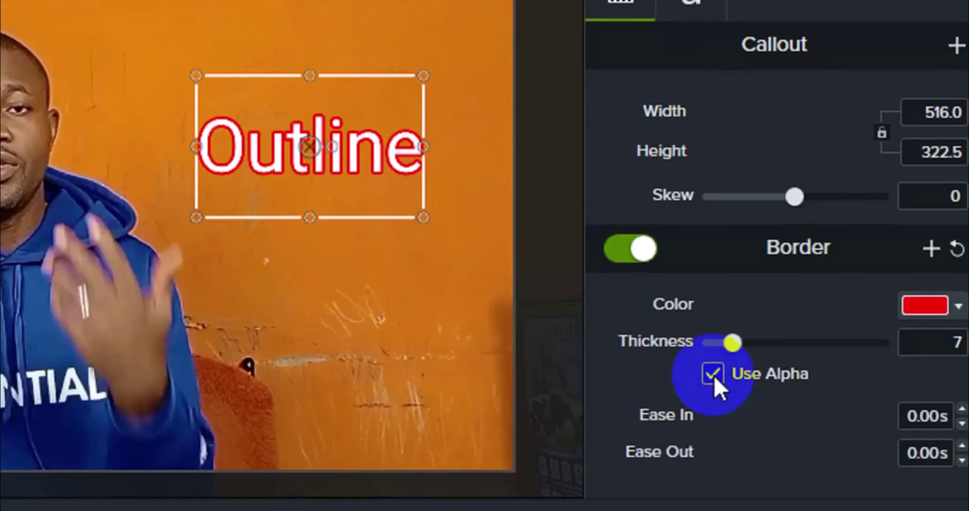
click(734, 341)
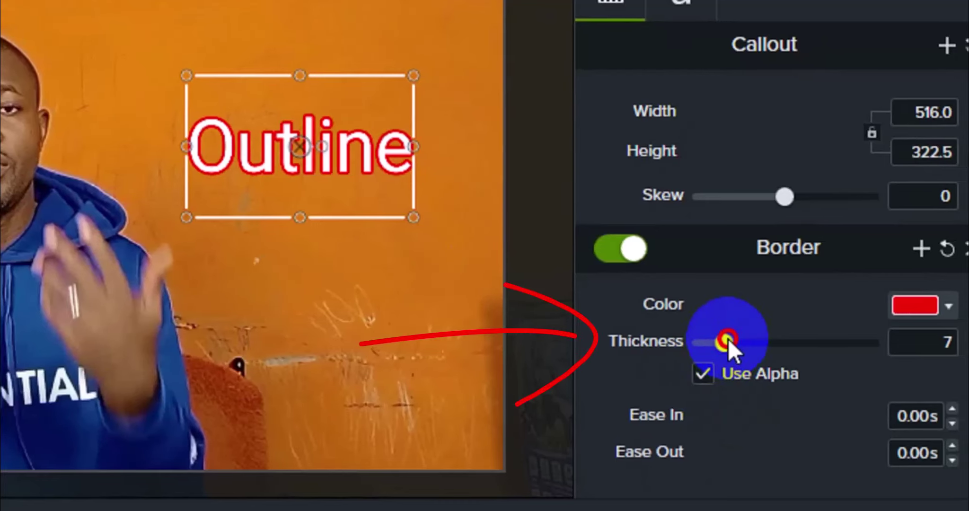
key(Right)
key(Right)
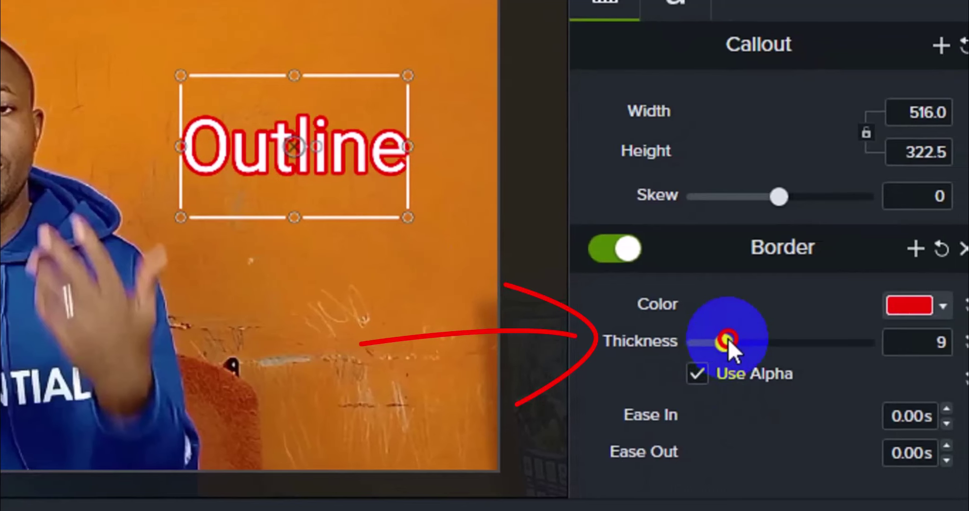
key(Right)
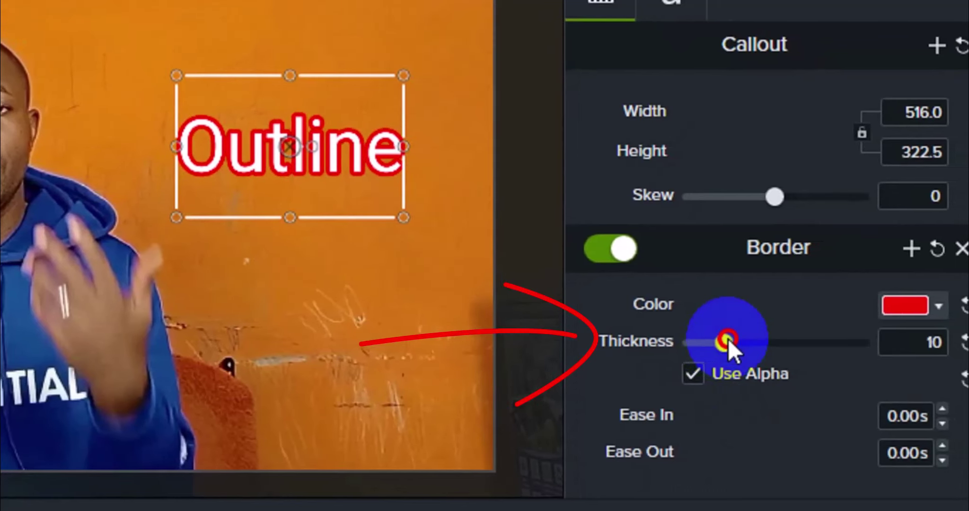
key(Right)
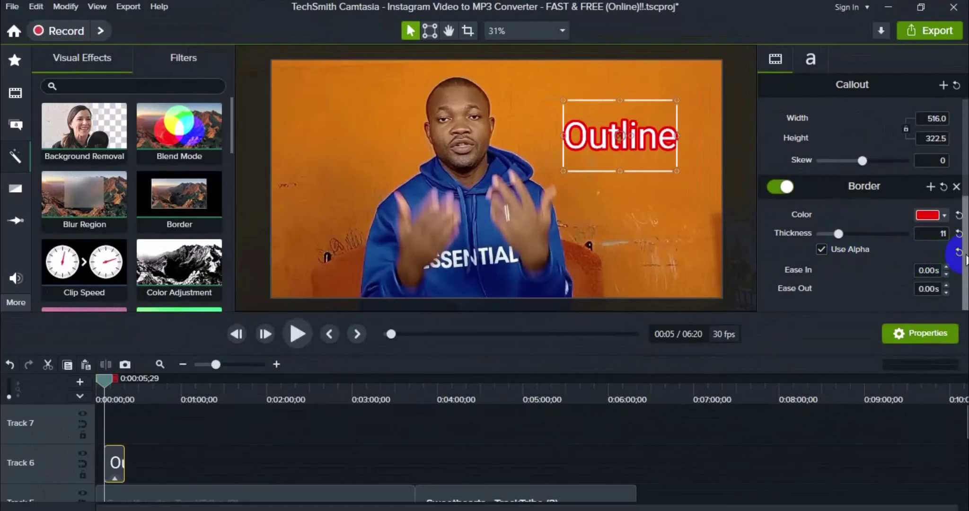
Step: Scale the Outline callout to 116.9% and preview the red-outlined white text
drag(964, 256, 960, 143)
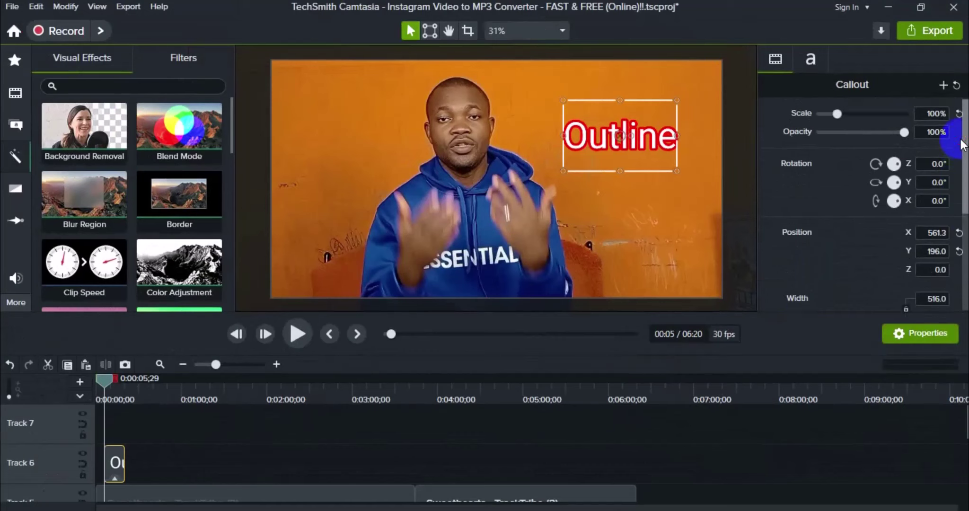
click(837, 115)
drag(837, 115, 840, 115)
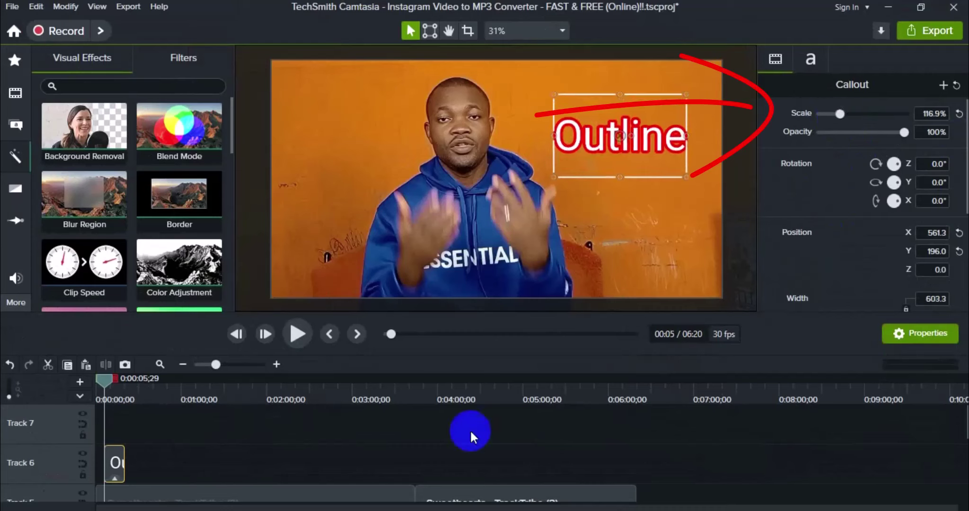
click(234, 425)
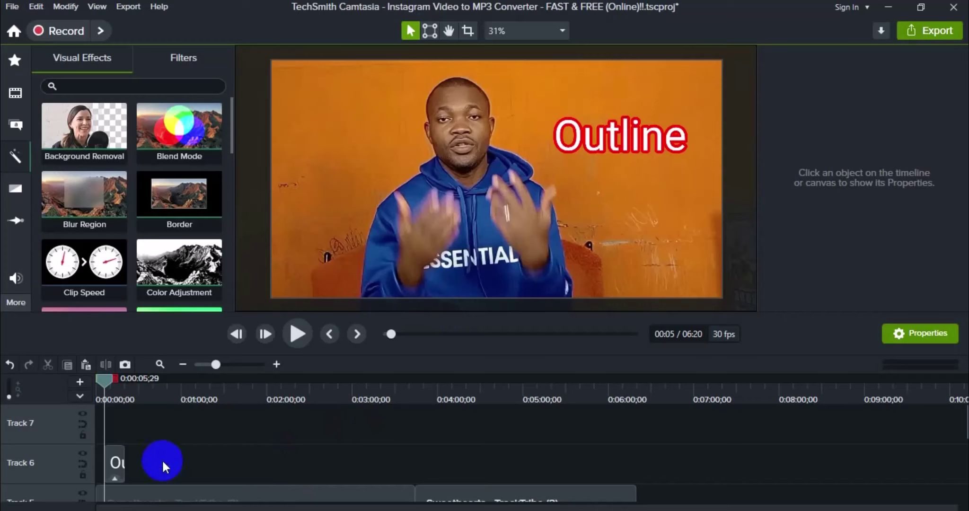
click(122, 465)
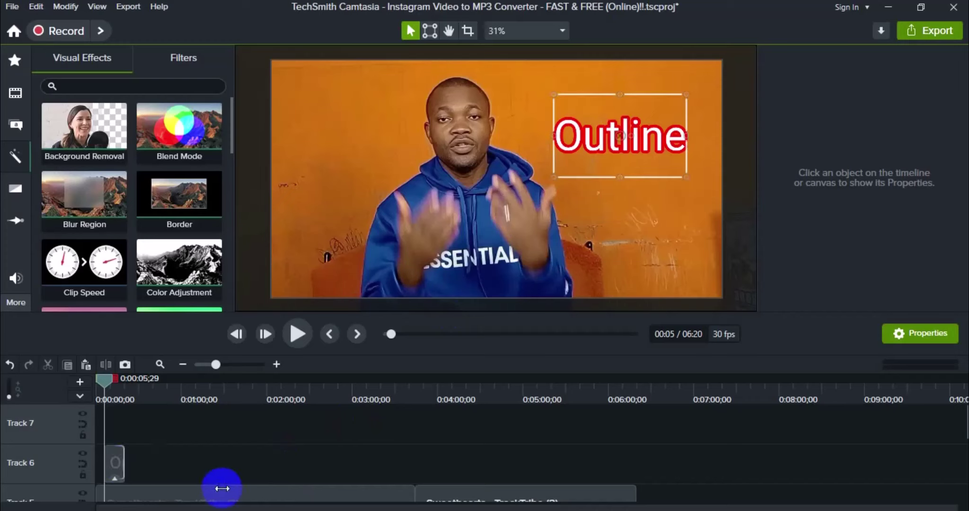